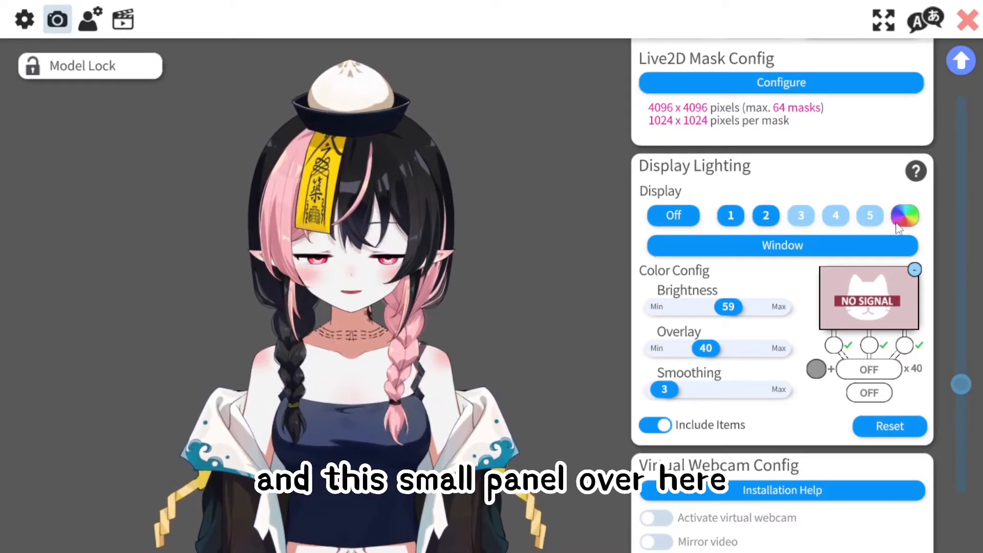
Set the custom display lighting color to the dark gray #1C1C1C
click(904, 219)
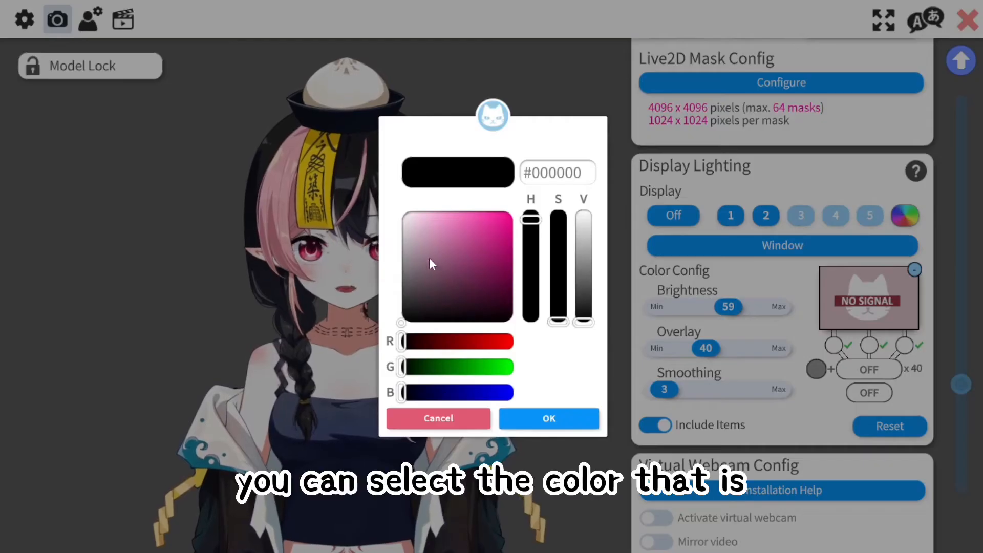
mouse_move(413, 263)
mouse_down()
mouse_move(363, 286)
mouse_move(323, 320)
mouse_move(324, 278)
mouse_move(409, 297)
mouse_move(388, 316)
mouse_up()
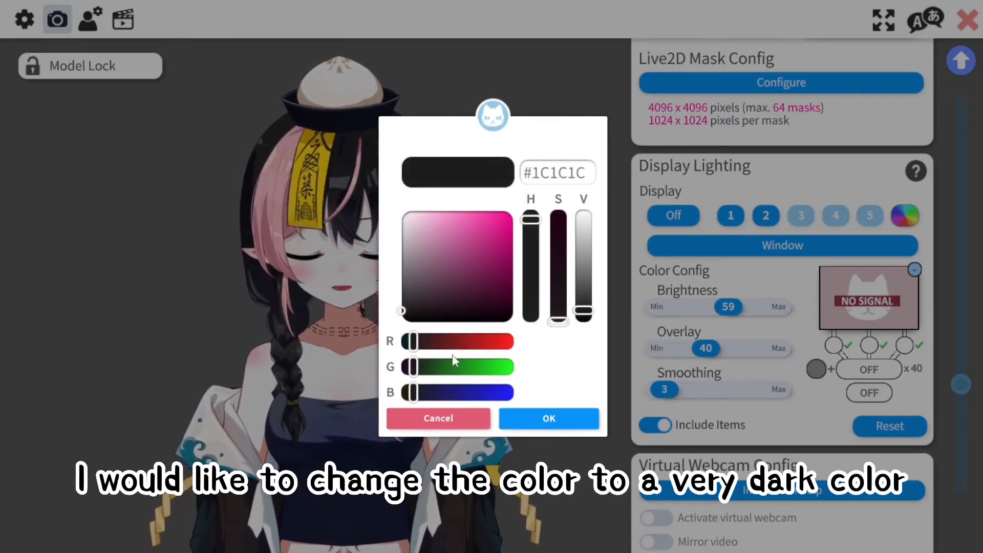
click(547, 419)
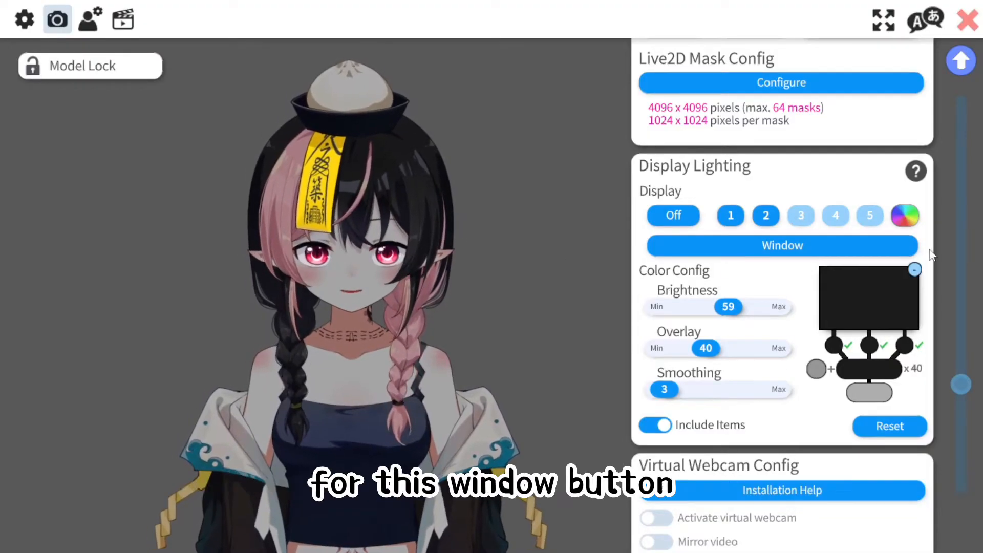
Browse the displays and application windows available as a source for the display lighting
click(665, 245)
scroll(634, 251, down, 8)
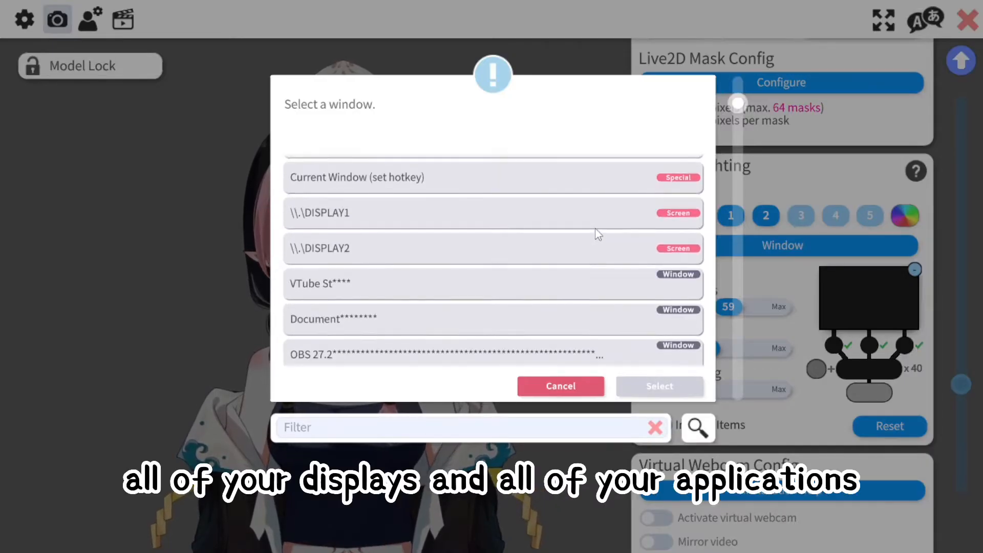
scroll(569, 281, down, 3)
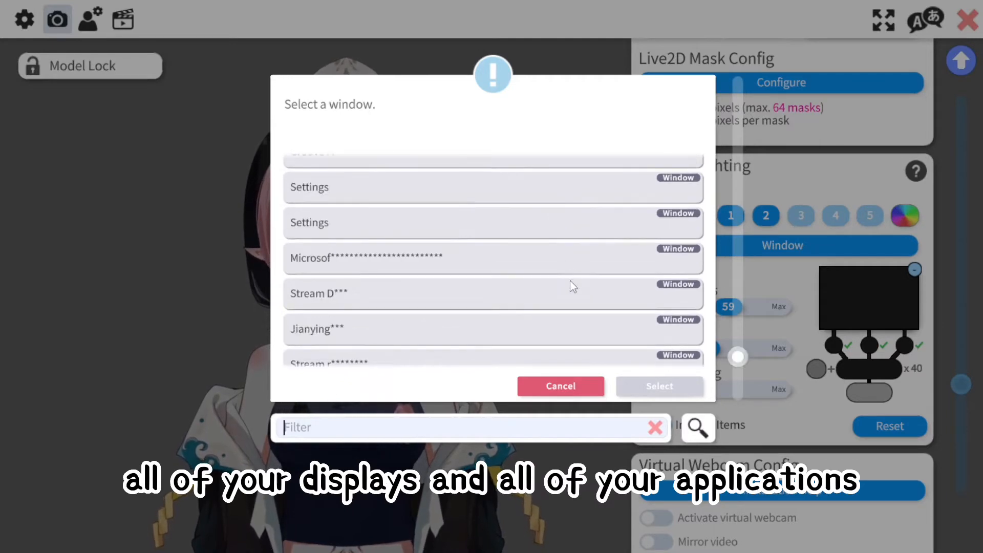
scroll(571, 307, up, 8)
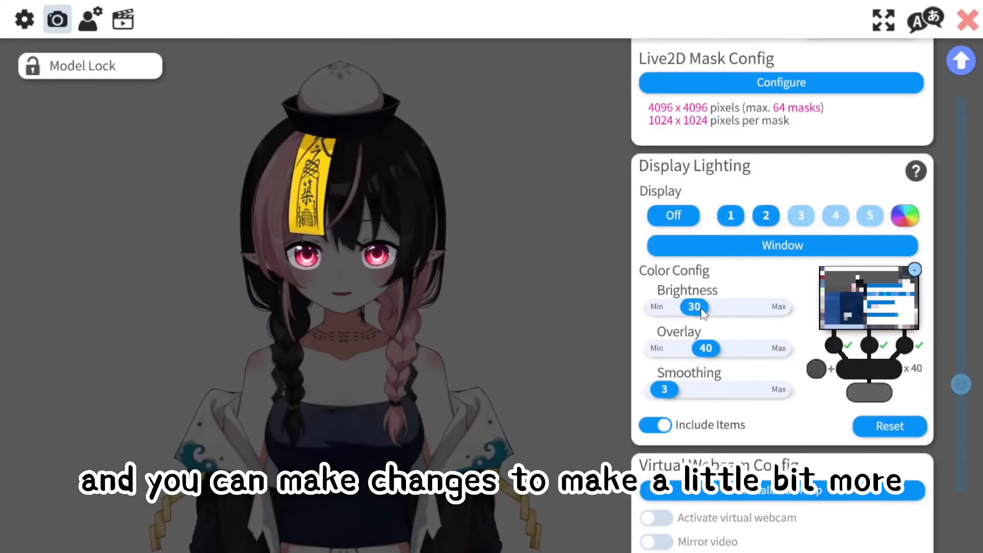
Set the display lighting brightness to 40 and apply #1C1C1C as its custom color
drag(697, 306, 706, 307)
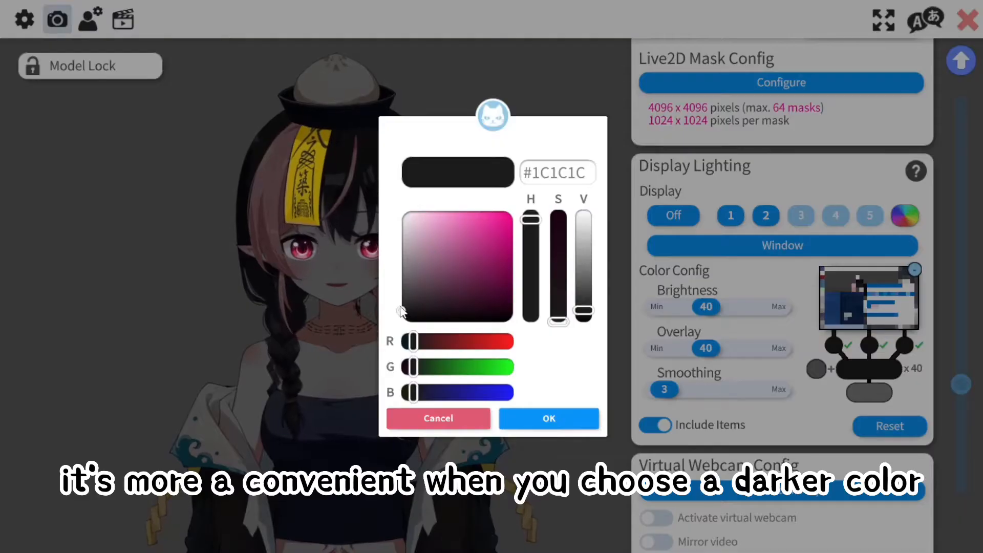
click(548, 419)
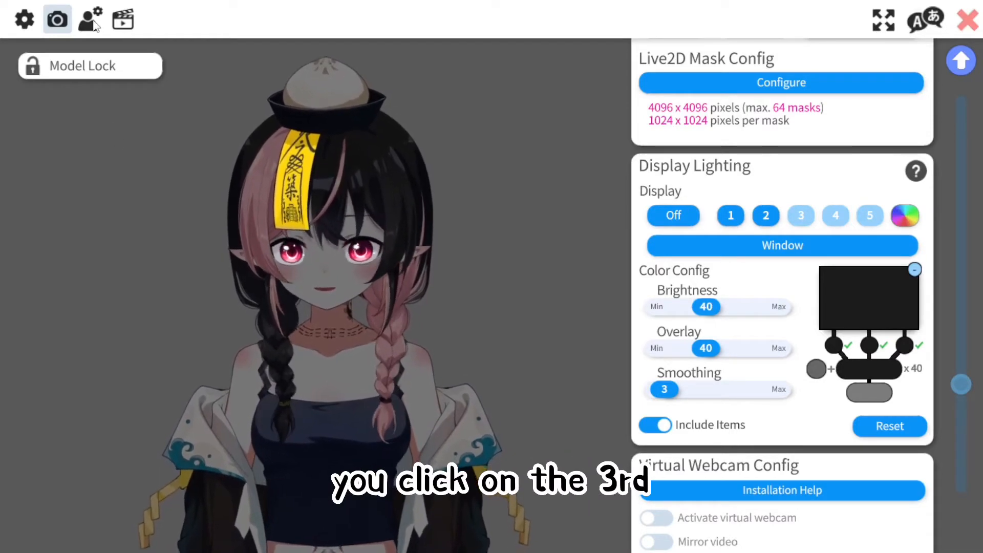
Customize scene lighting for the ArtMeshes of the bun on the head, setting ArtMesh56's lighting influence to 0
click(93, 25)
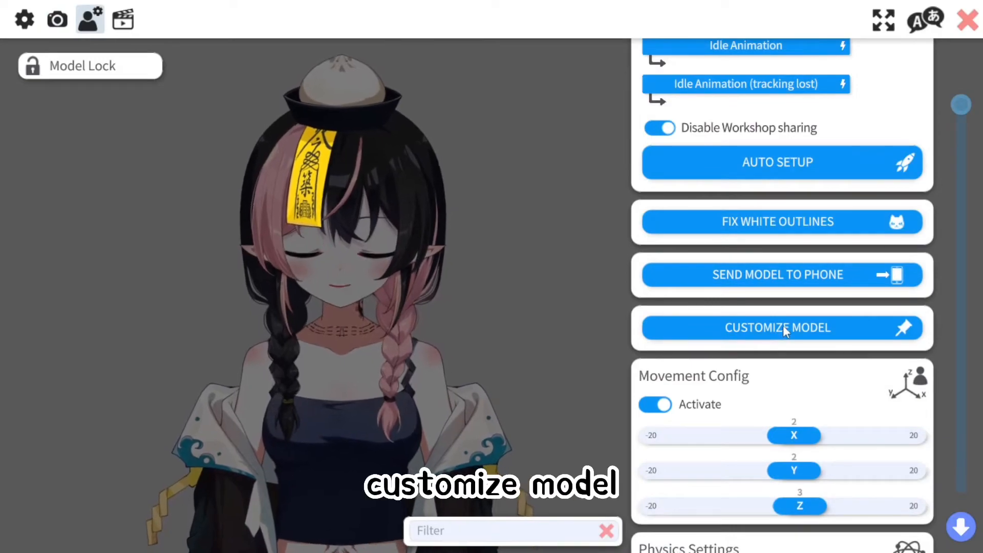
click(782, 326)
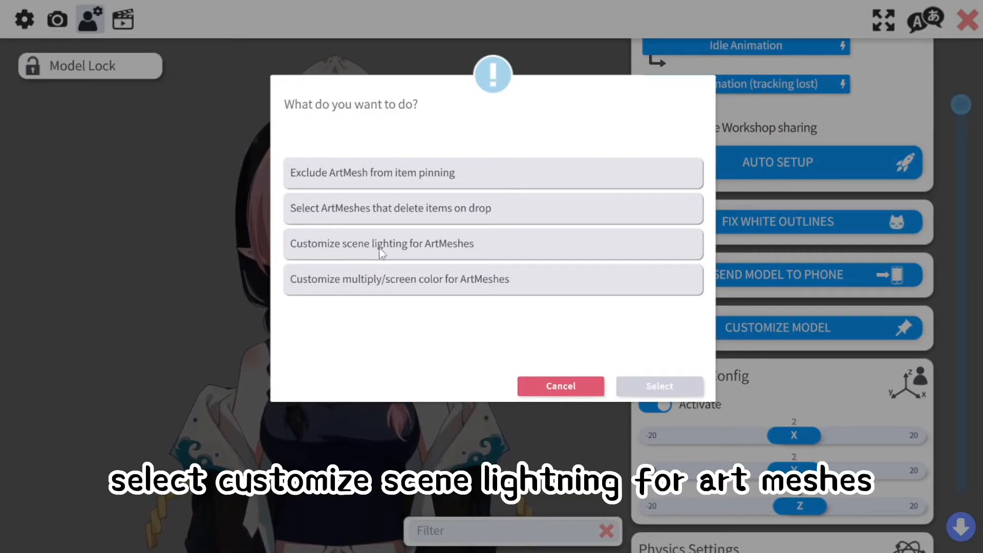
click(477, 254)
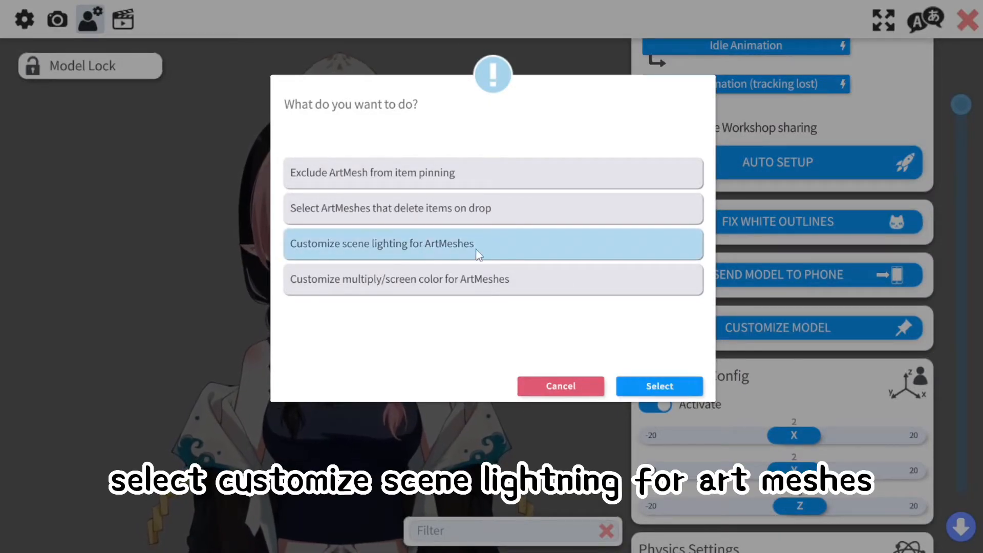
click(661, 385)
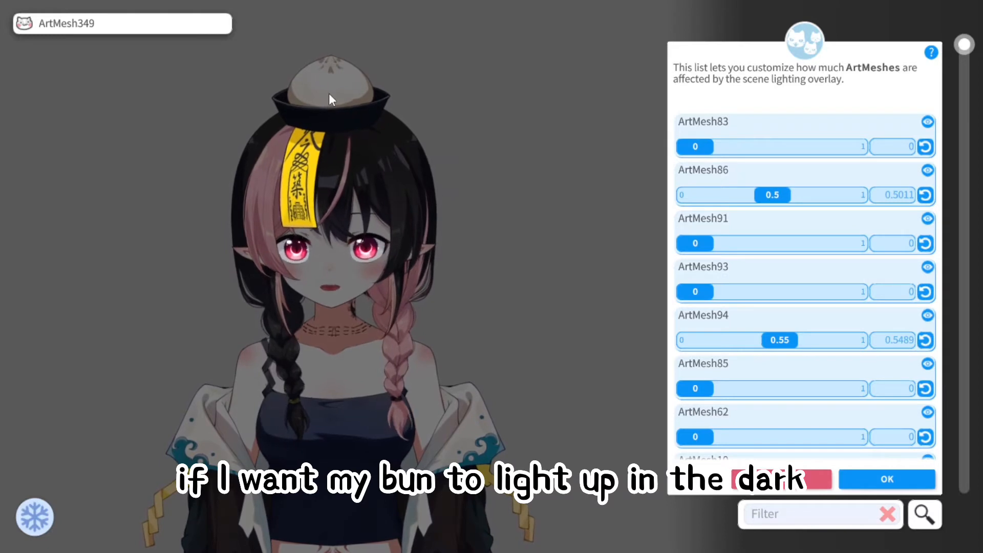
click(332, 88)
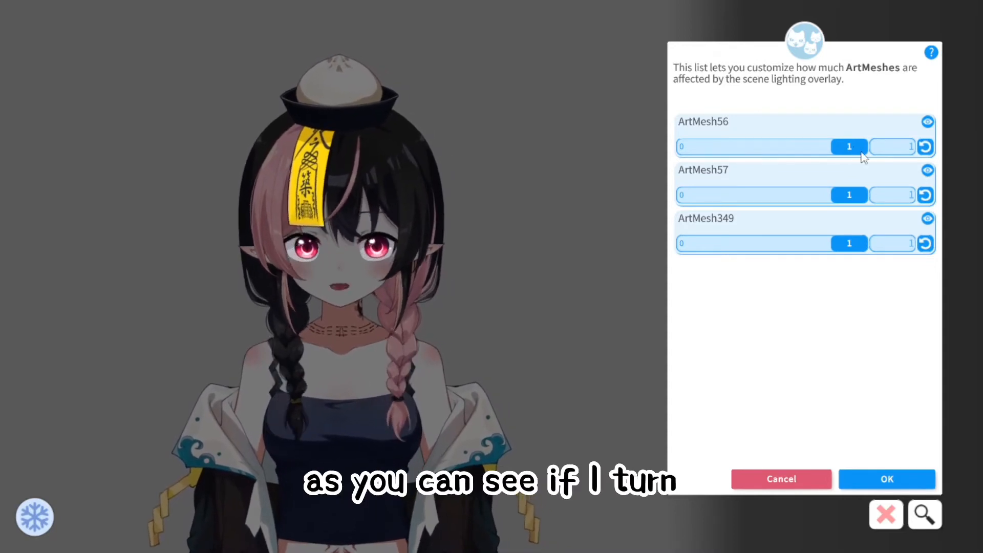
drag(849, 147, 658, 154)
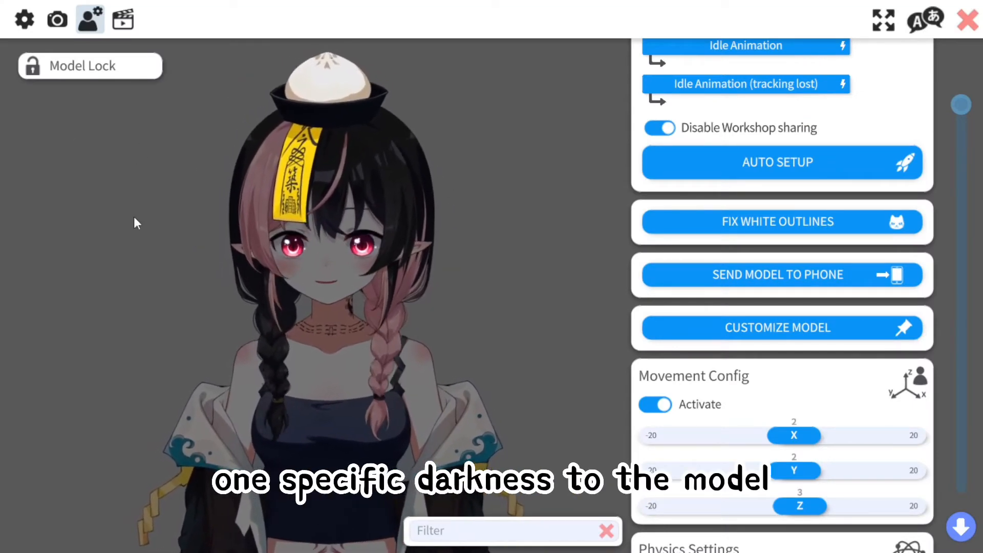
Use \\.\DISPLAY2 as the display lighting source and set the brightness to 51
click(53, 23)
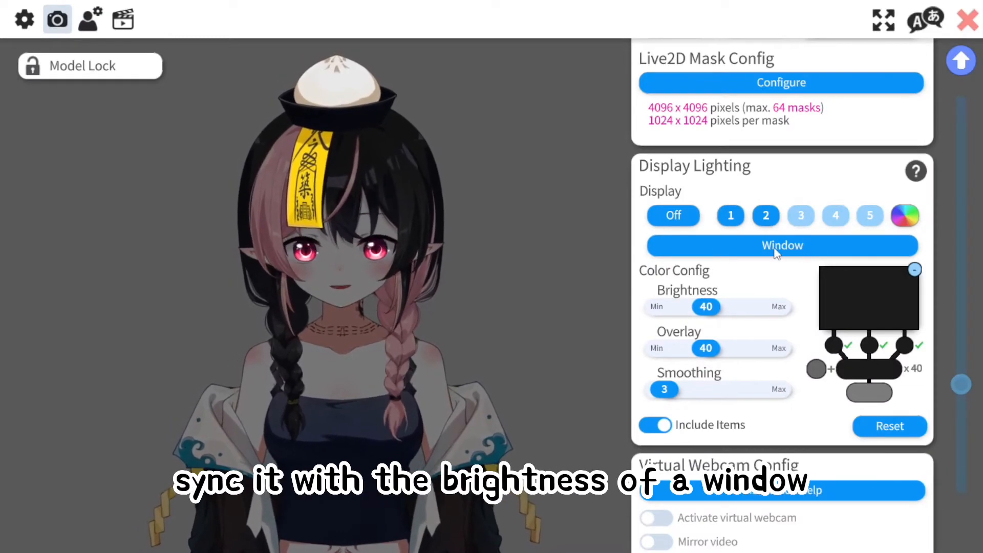
scroll(775, 251, up, 1)
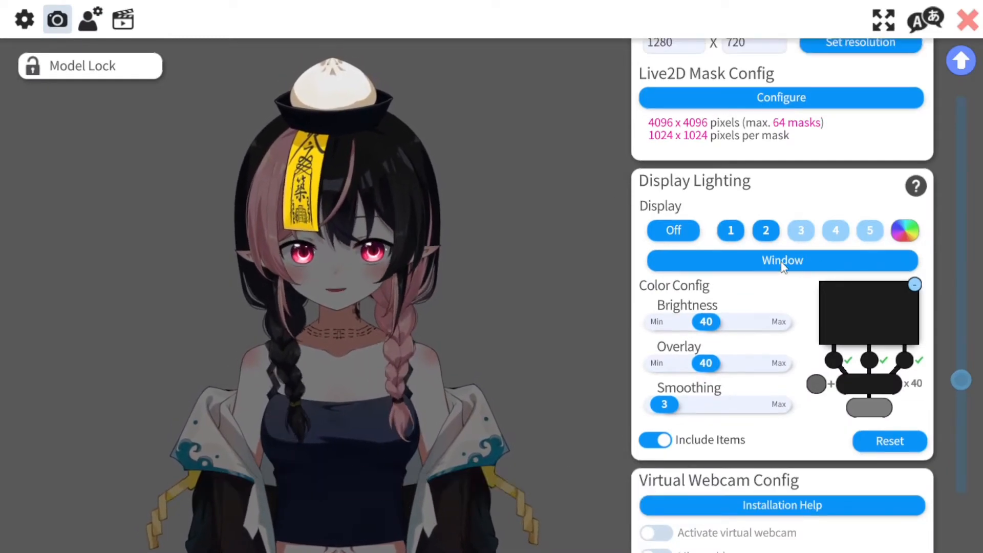
click(781, 262)
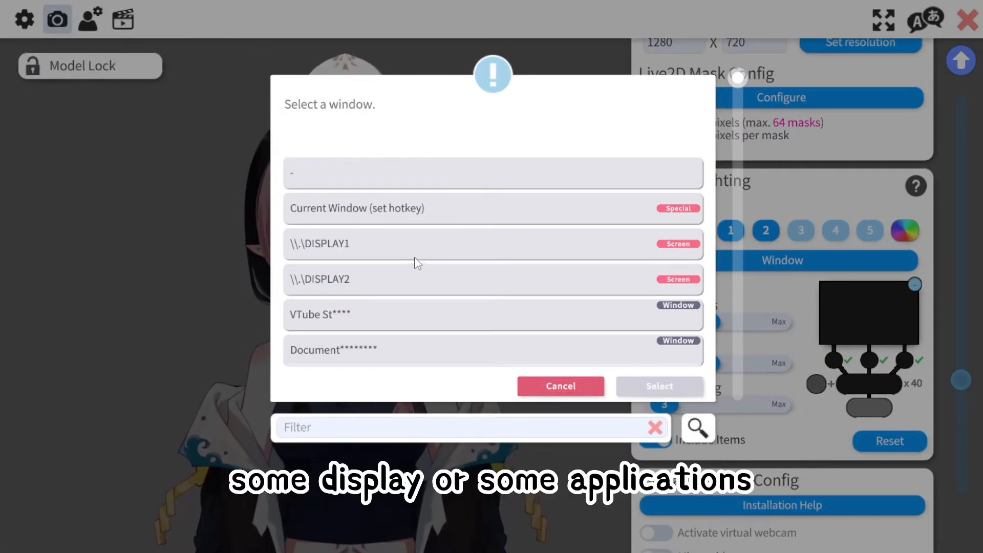
click(346, 283)
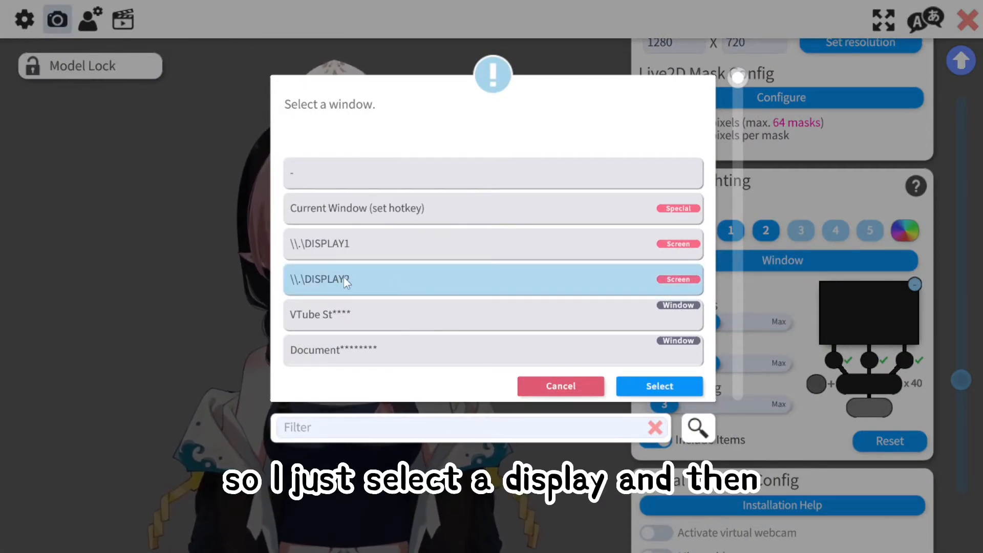
click(653, 387)
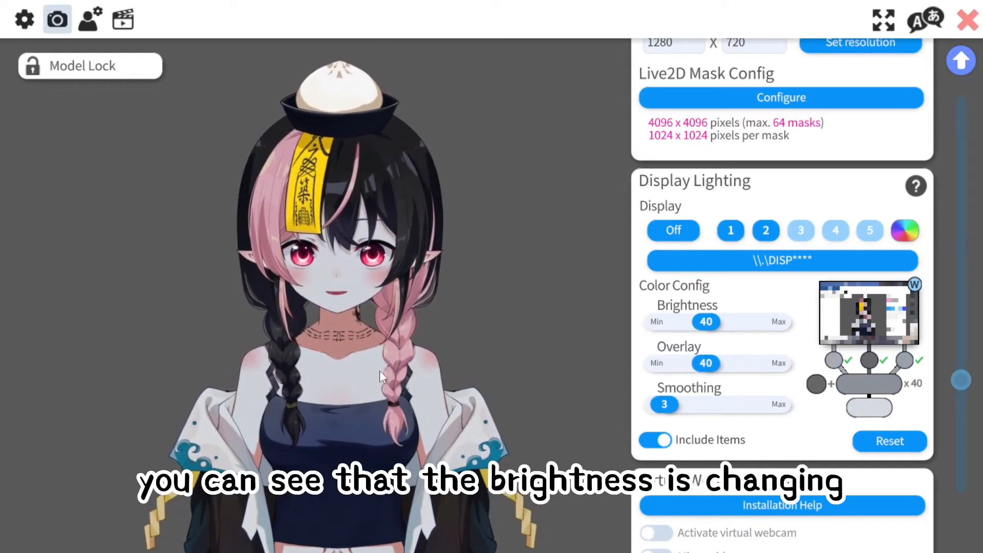
drag(712, 329, 729, 337)
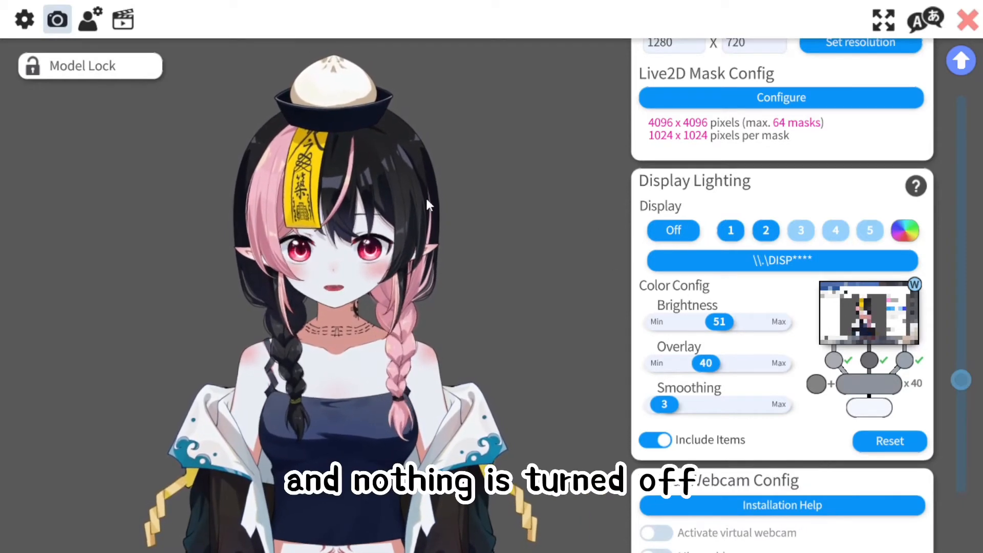
Add a hotkey named "Display brightness" with the Screen Overlay action and assign P as its first key
click(123, 20)
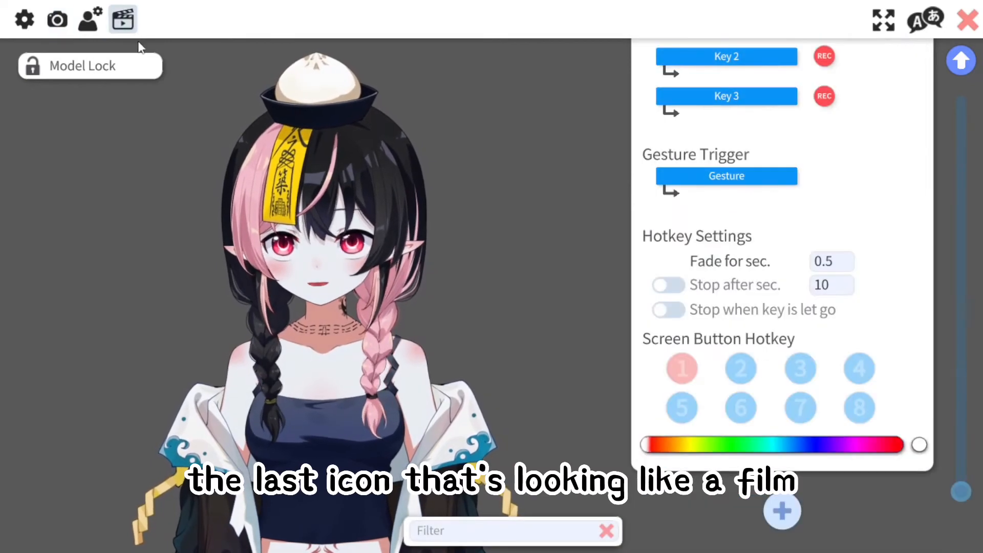
click(777, 501)
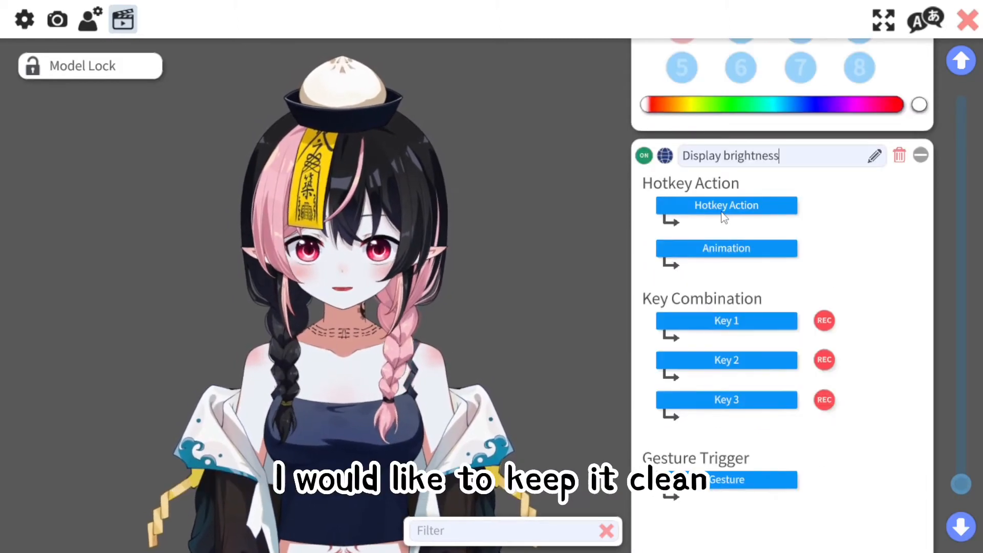
click(729, 210)
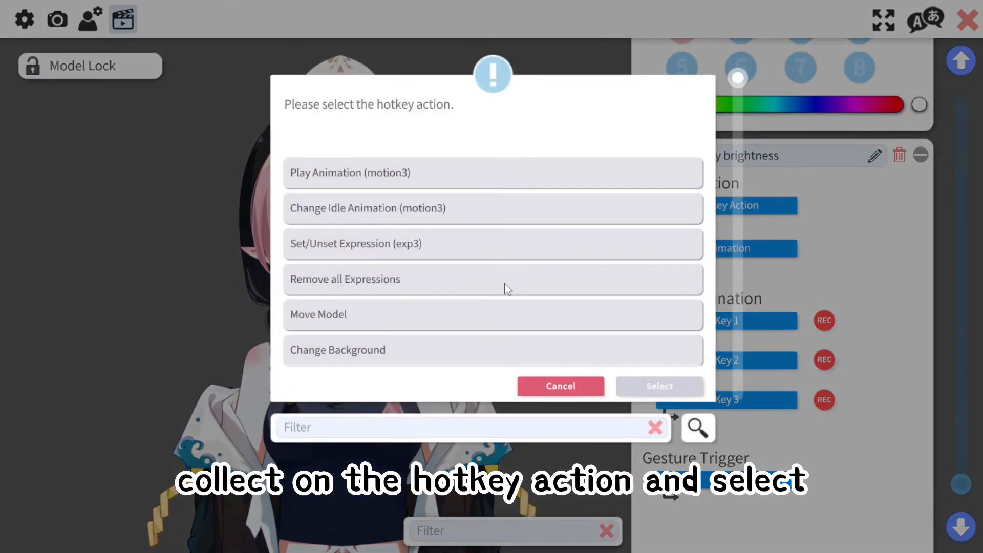
scroll(507, 288, down, 6)
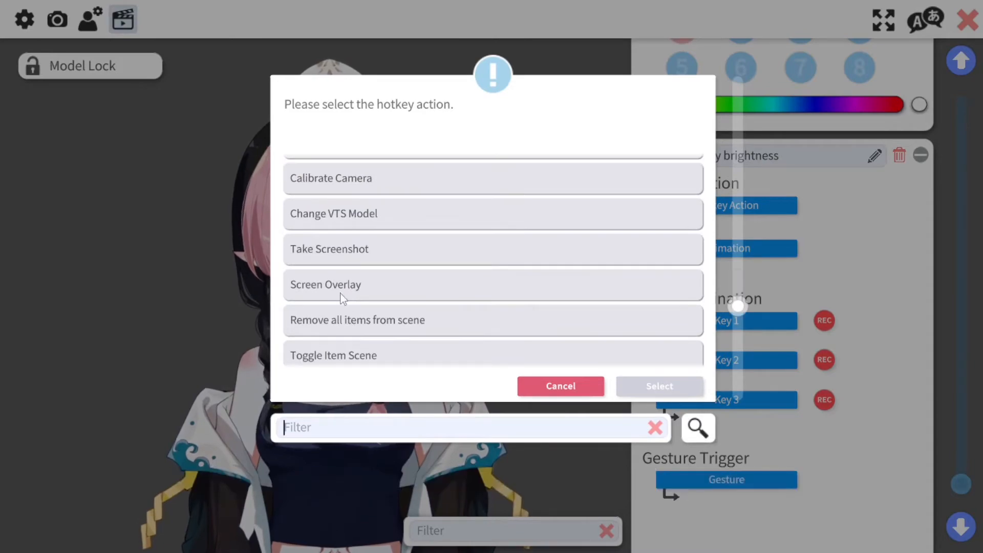
click(337, 291)
click(660, 388)
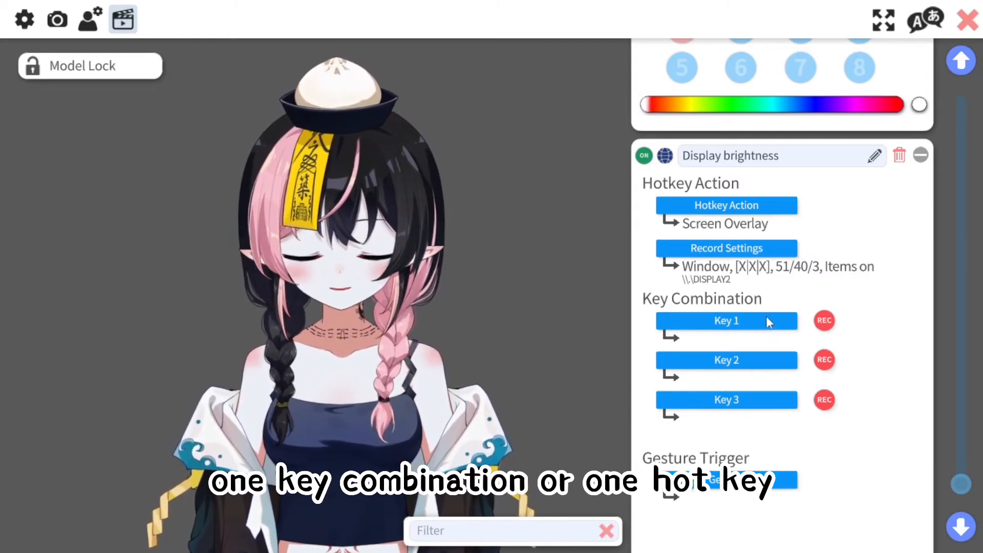
click(700, 318)
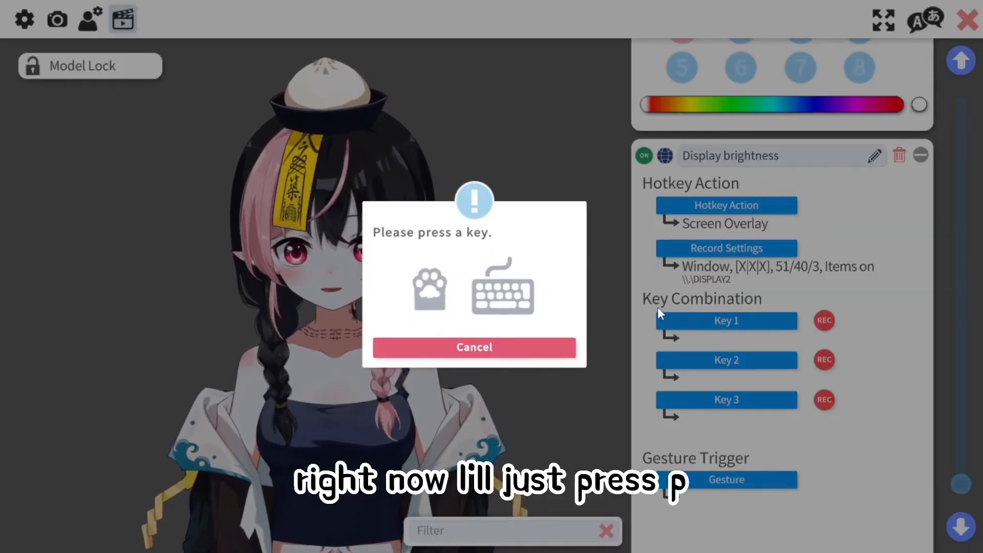
key(p)
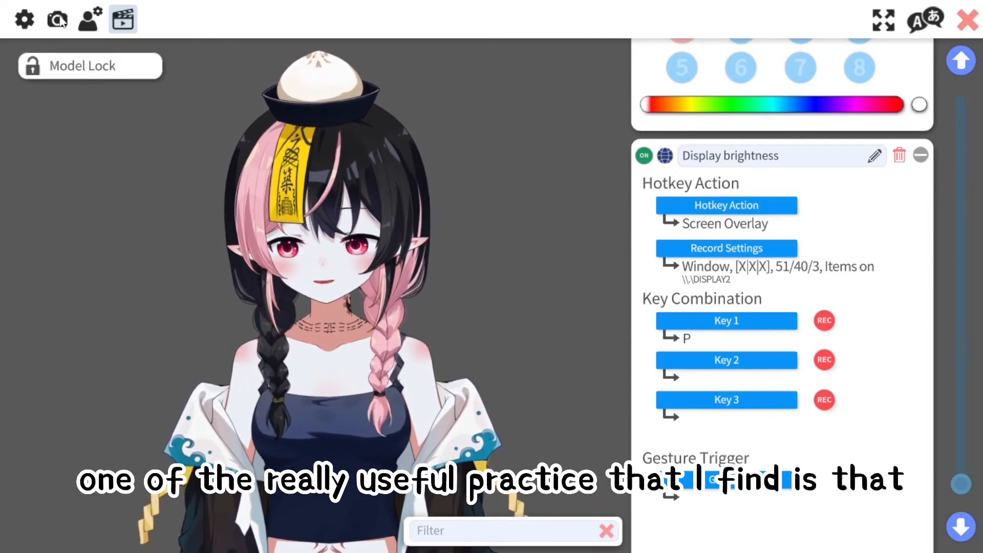
Switch display lighting off and add another hotkey that uses the Screen Overlay action for that state
click(59, 20)
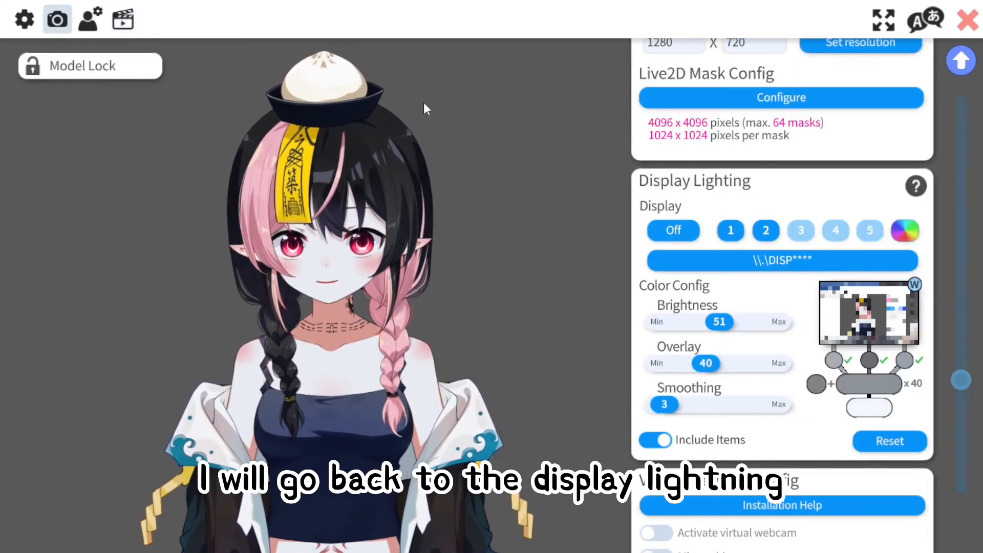
click(667, 233)
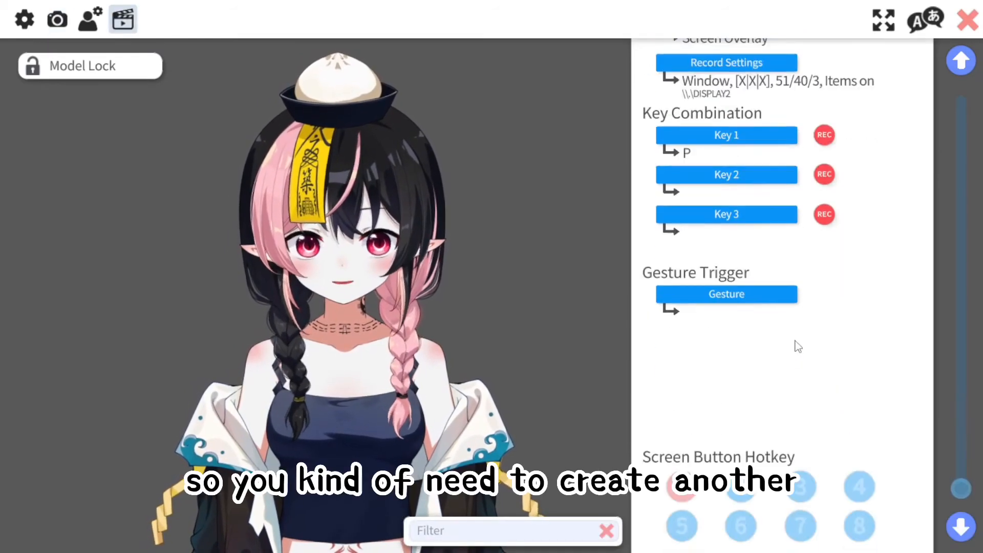
scroll(796, 345, down, 5)
click(785, 514)
scroll(759, 416, down, 3)
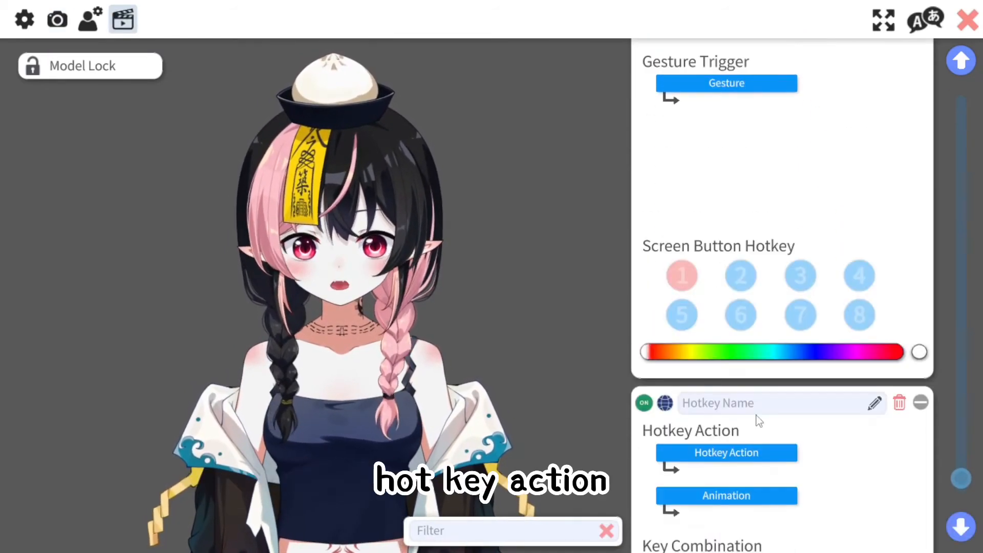
click(732, 393)
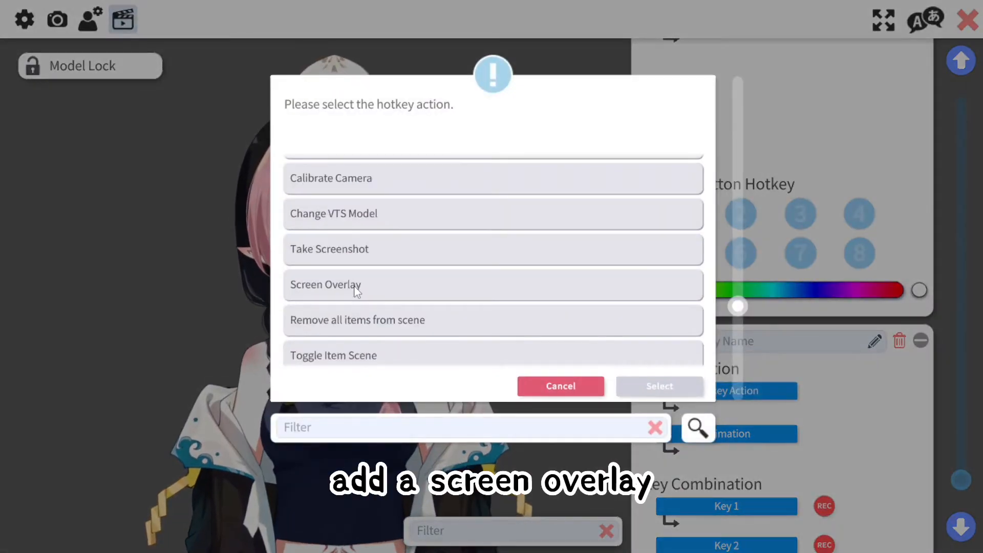
click(358, 287)
click(669, 386)
scroll(727, 436, down, 1)
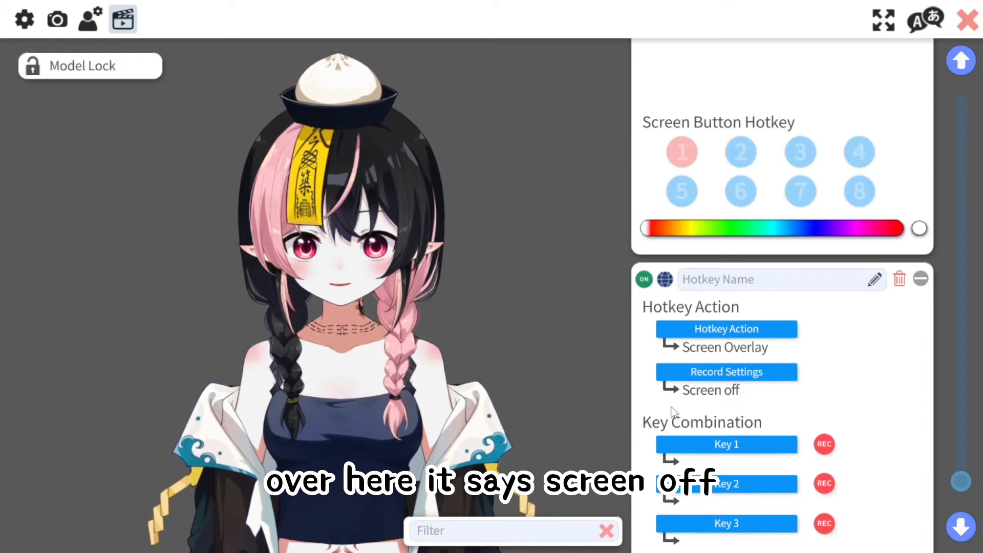
Trigger the O hotkey to switch the model's lighting overlay off
scroll(717, 369, down, 1)
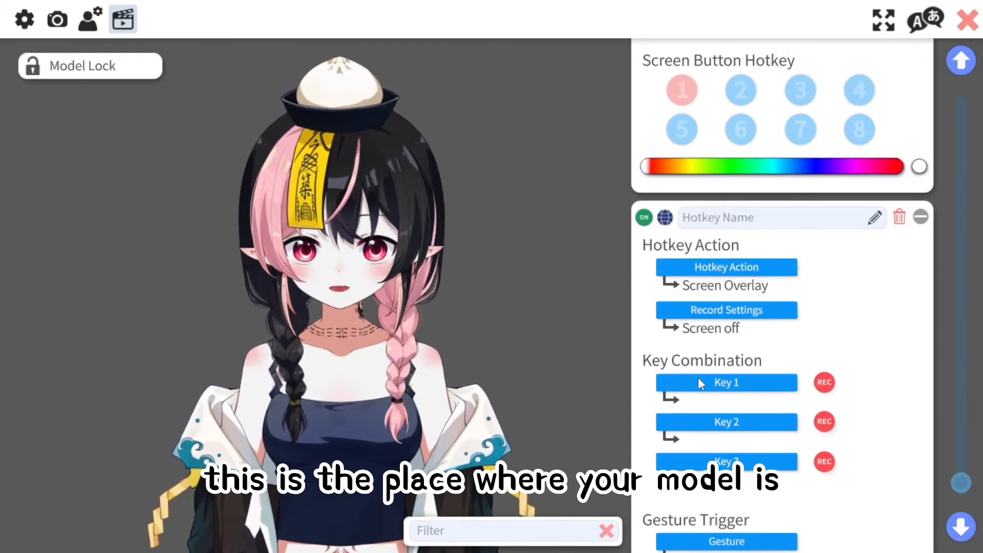
scroll(730, 407, up, 5)
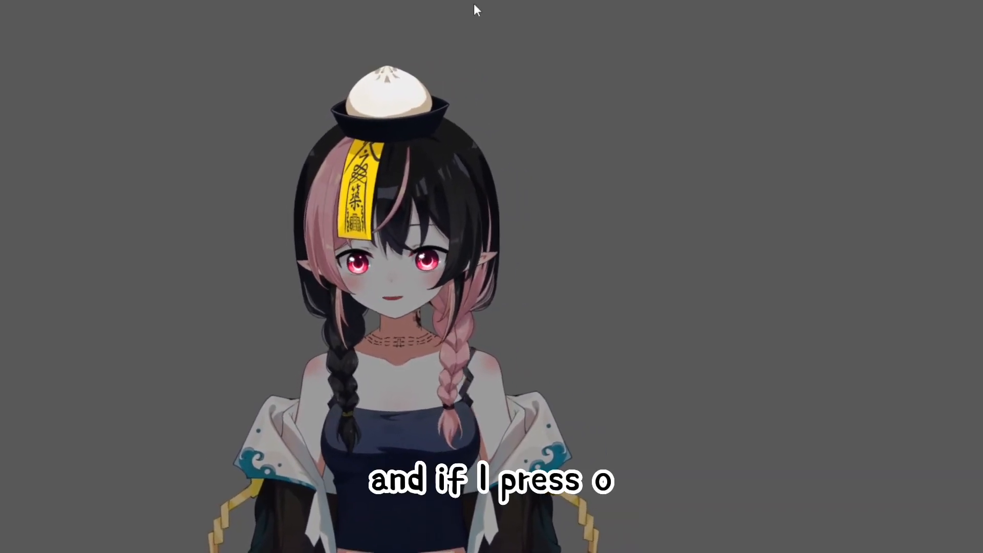
key(o)
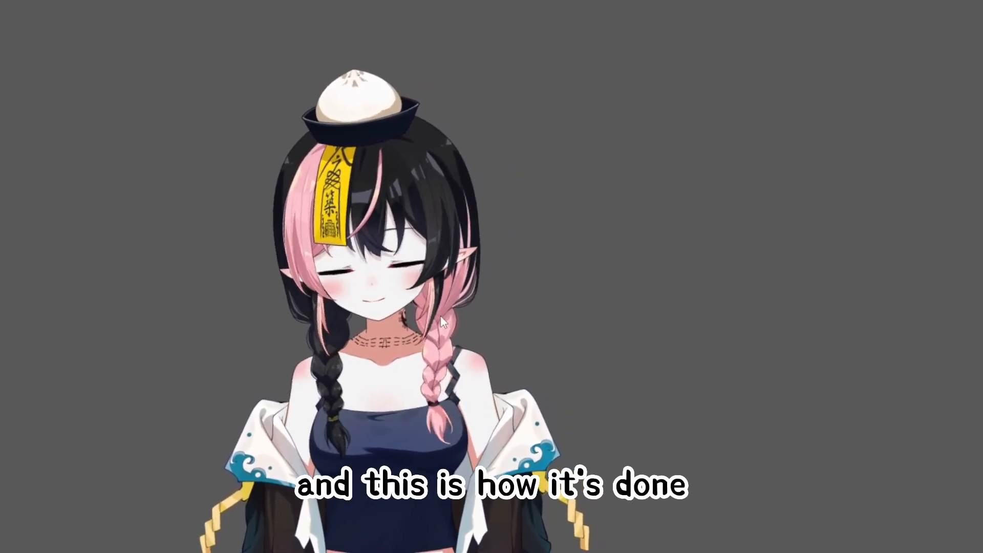
double_click(439, 313)
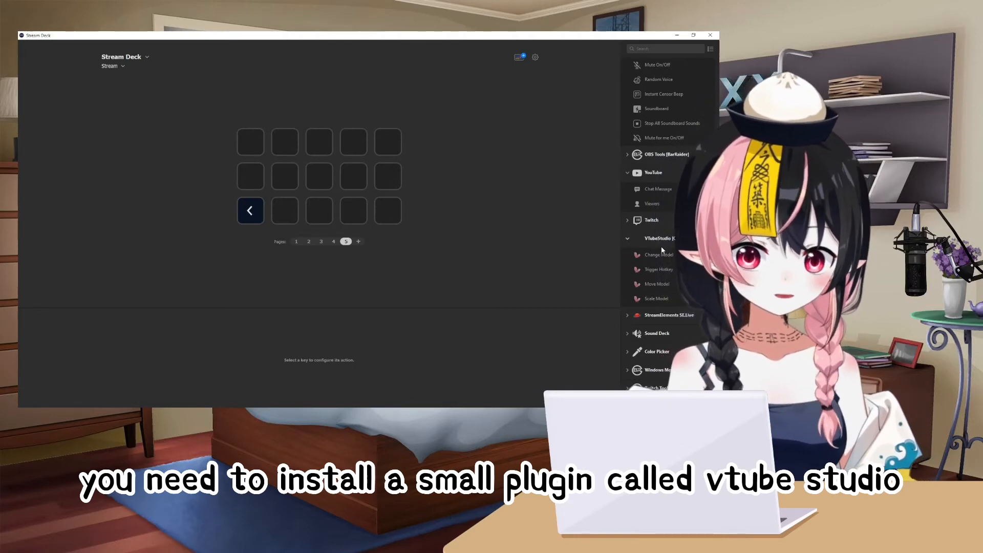
In Stream Deck, search the store for "Vtu" and install the VTubeStudio plugin
click(518, 57)
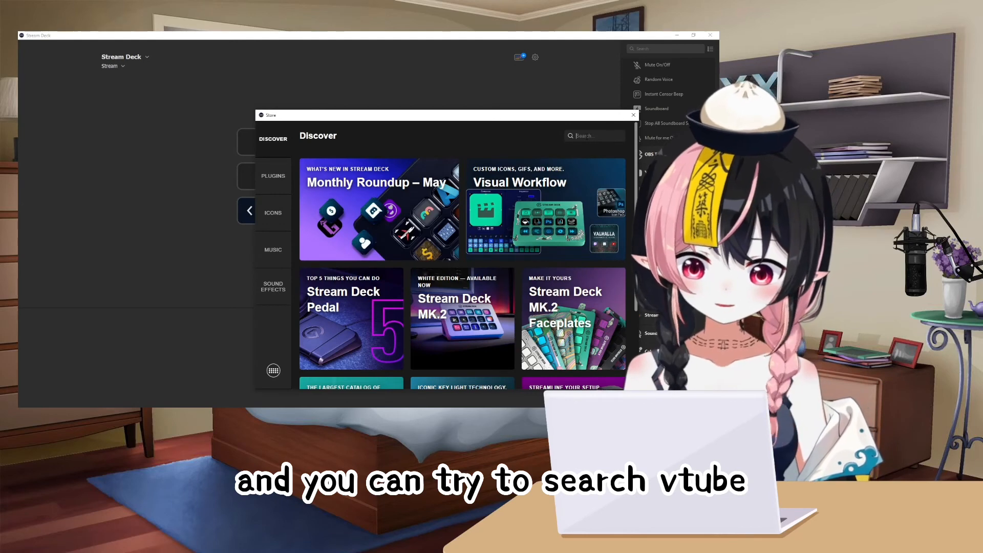
click(594, 136)
text(Vtu)
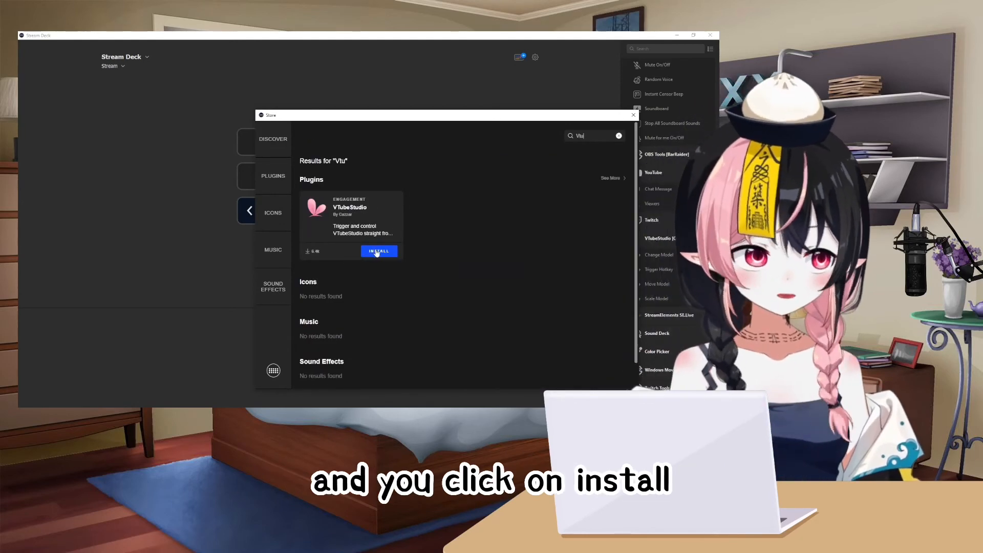
click(377, 251)
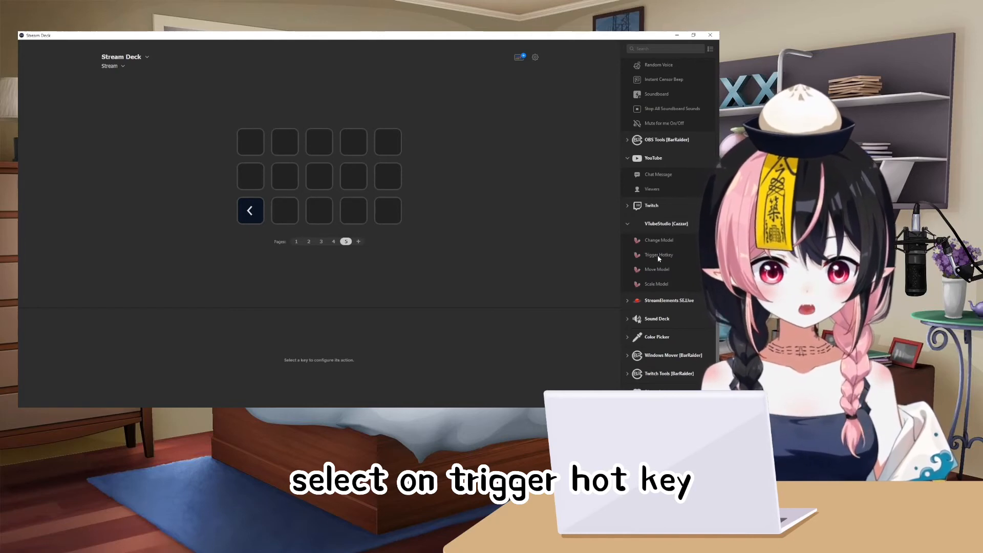
Add a VTubeStudio Trigger Hotkey action to the last key of page 5, titled "window brightness", with model New outfit and hotkey display brightness
drag(657, 255, 387, 211)
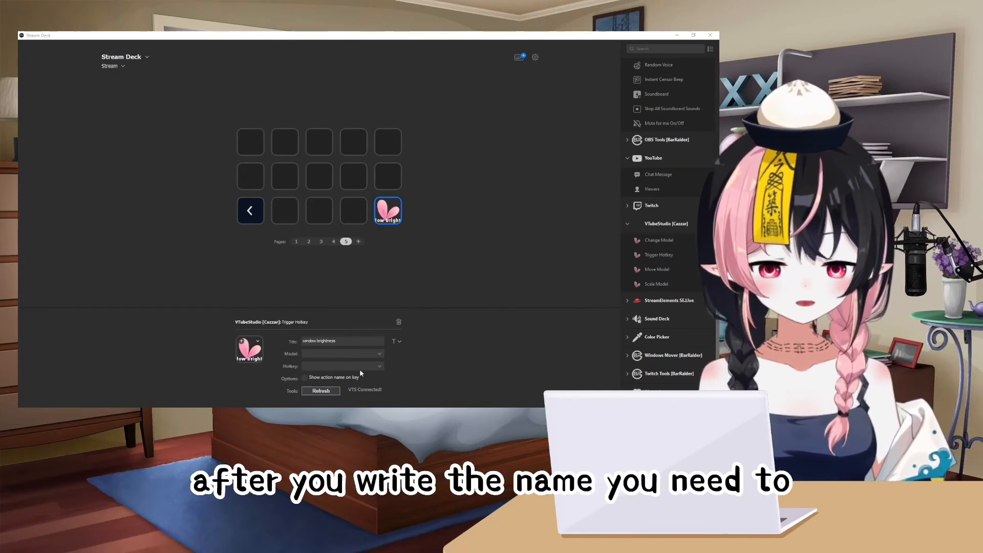
click(380, 355)
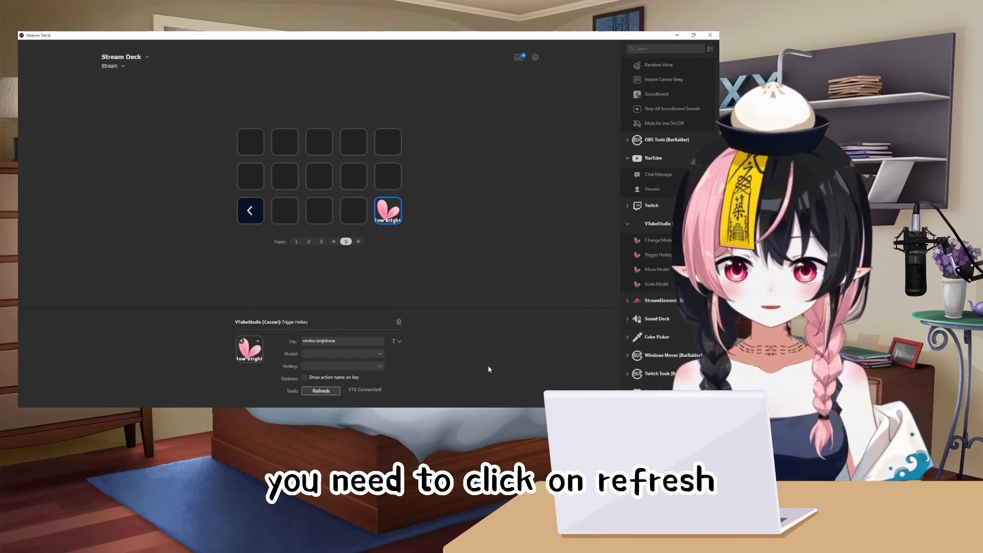
click(380, 354)
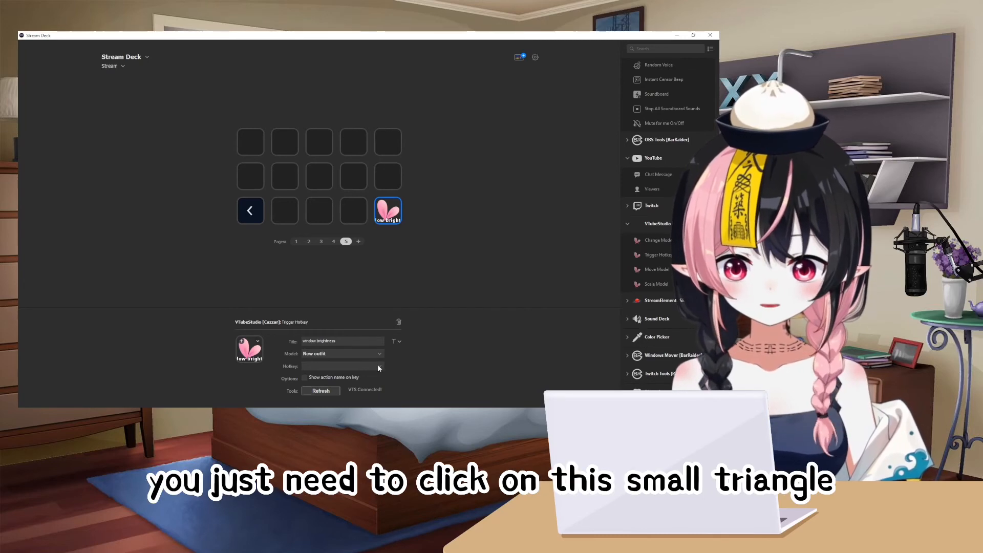
click(380, 366)
scroll(380, 296, down, 2)
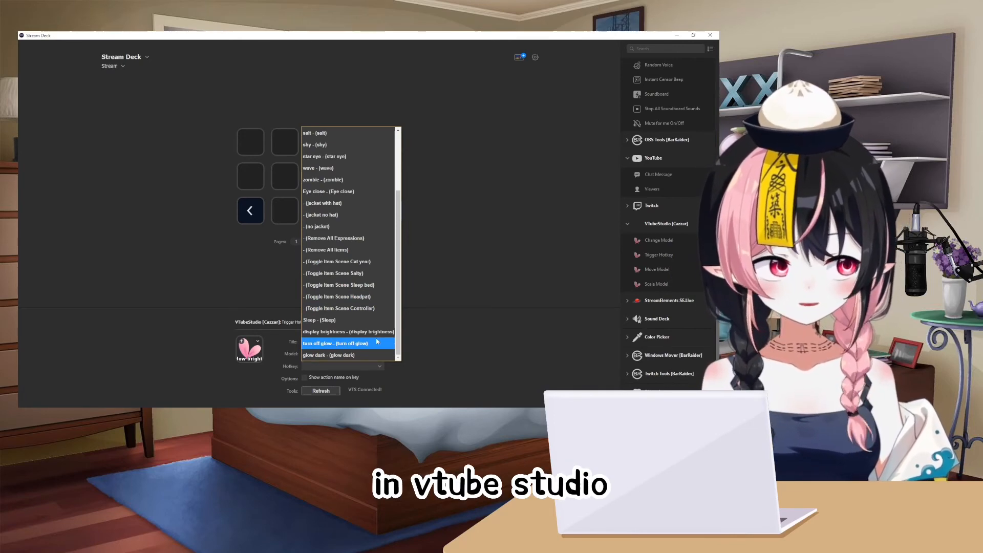
click(328, 331)
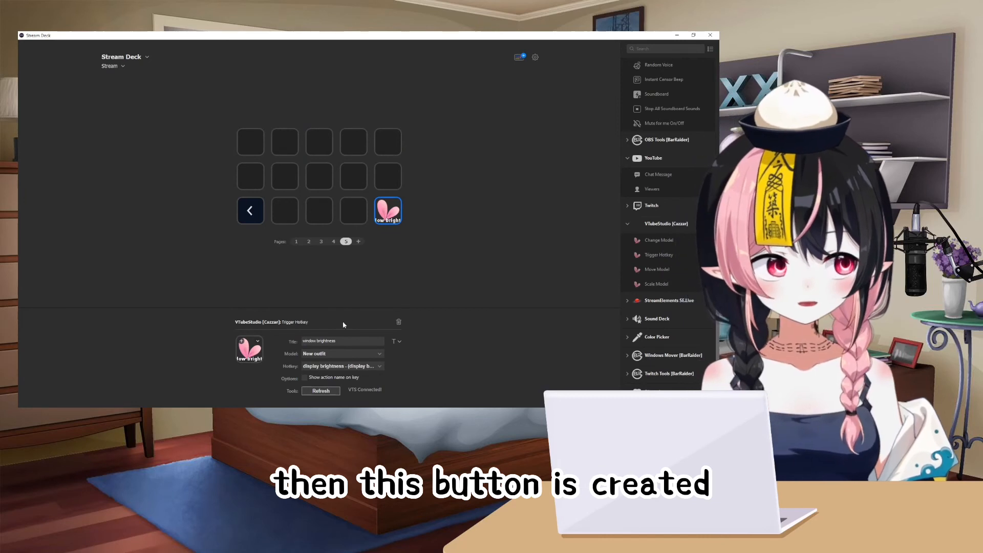
Split the "window brightness" key title onto two lines and minimize Stream Deck to return to VTube Studio
click(317, 341)
key(Return)
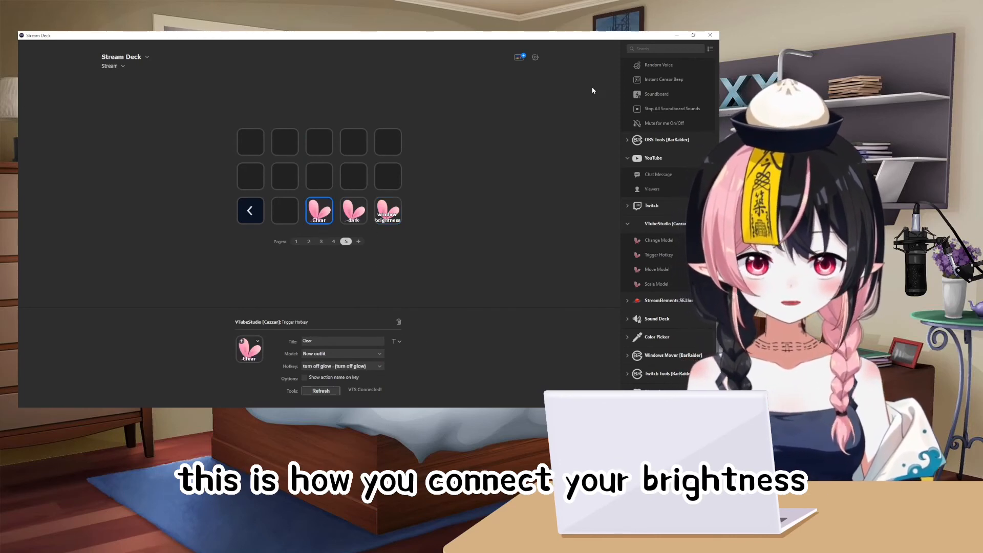
click(677, 34)
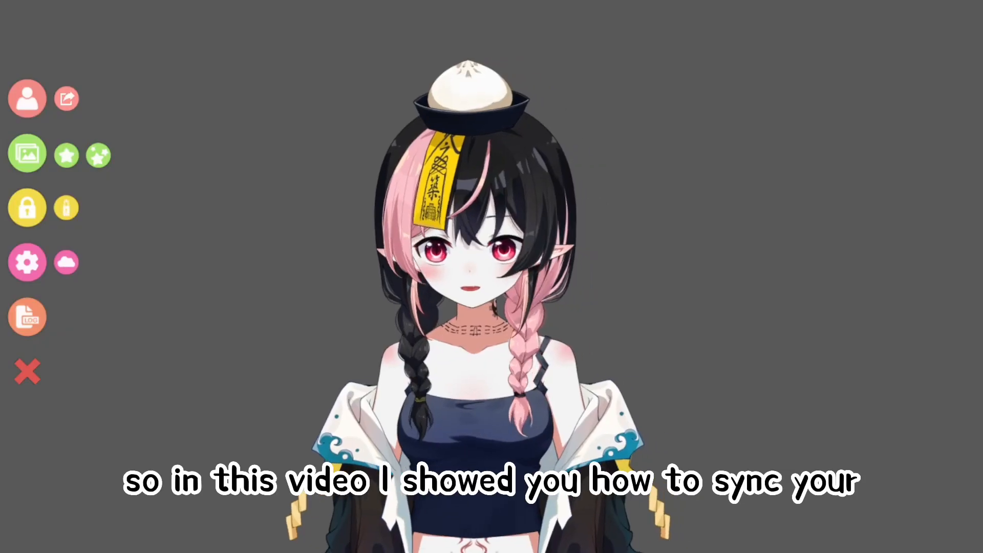